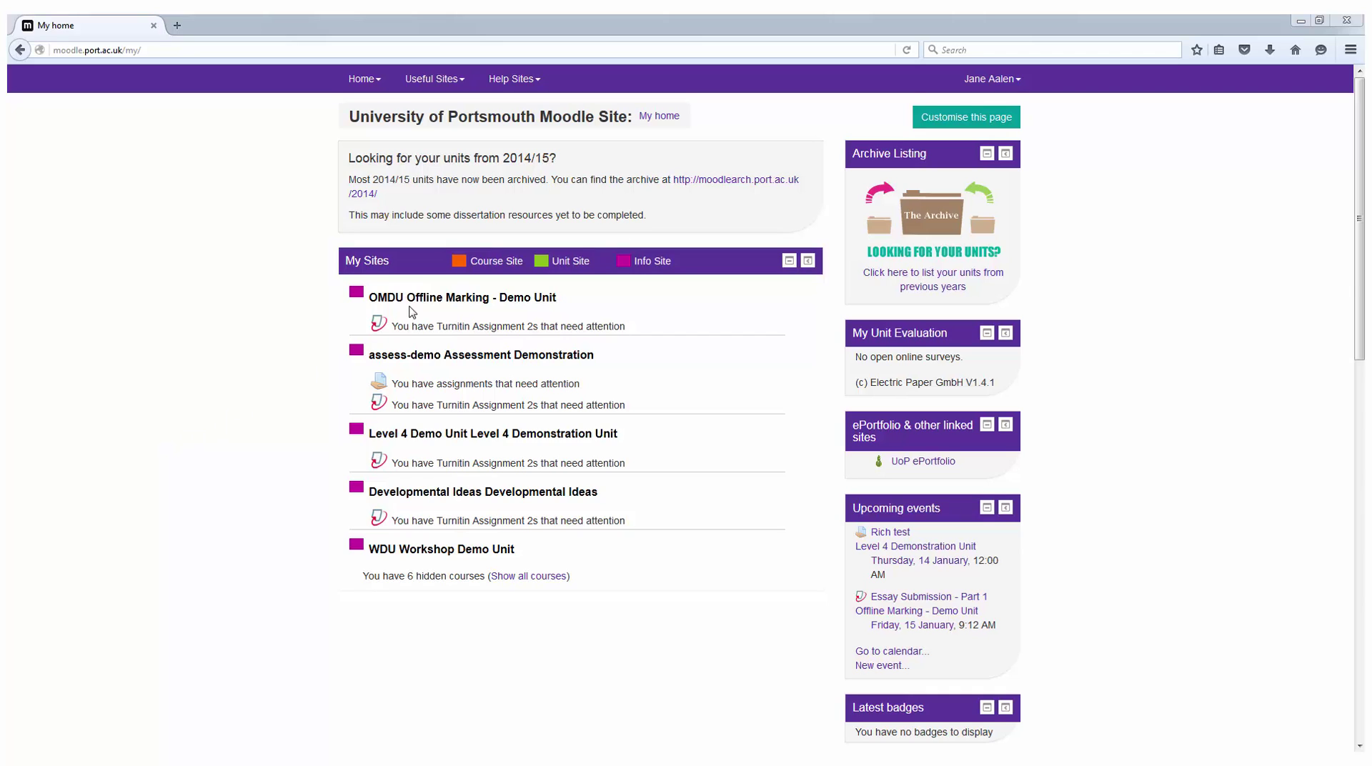
# Open the Essay Submission assignment inside the OMDU Offline Marking - Demo Unit course
pyautogui.click(434, 299)
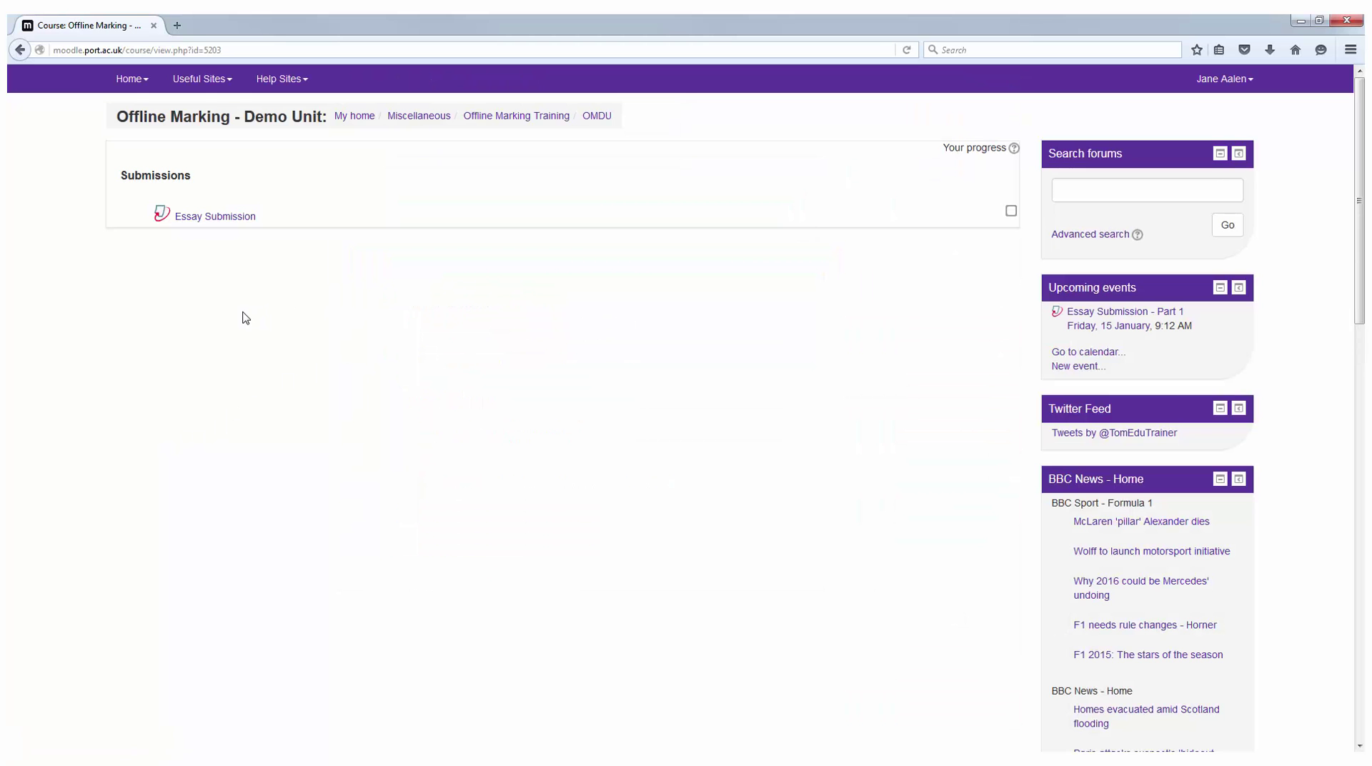
pyautogui.click(245, 218)
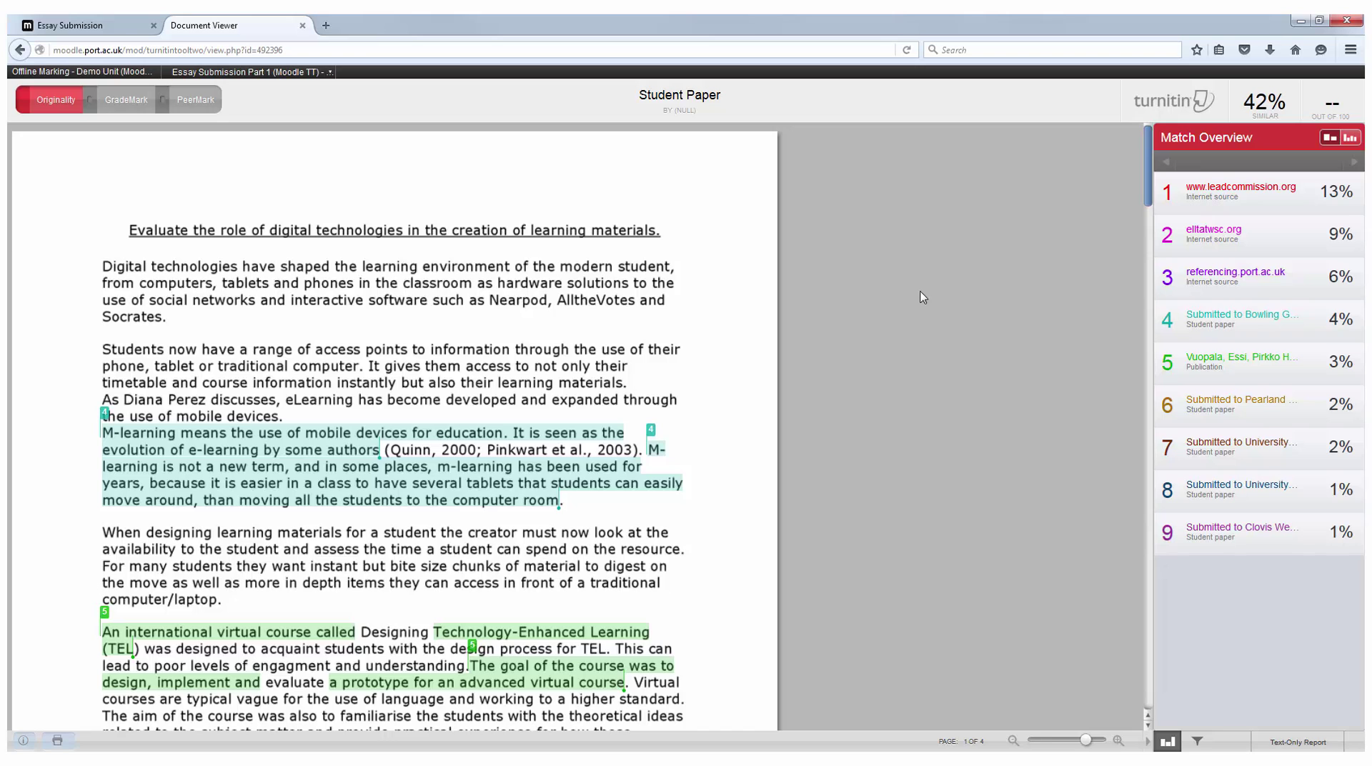
# Scroll through the highlighted Student Paper down to its reference list
pyautogui.scroll(-3, 724, 331)
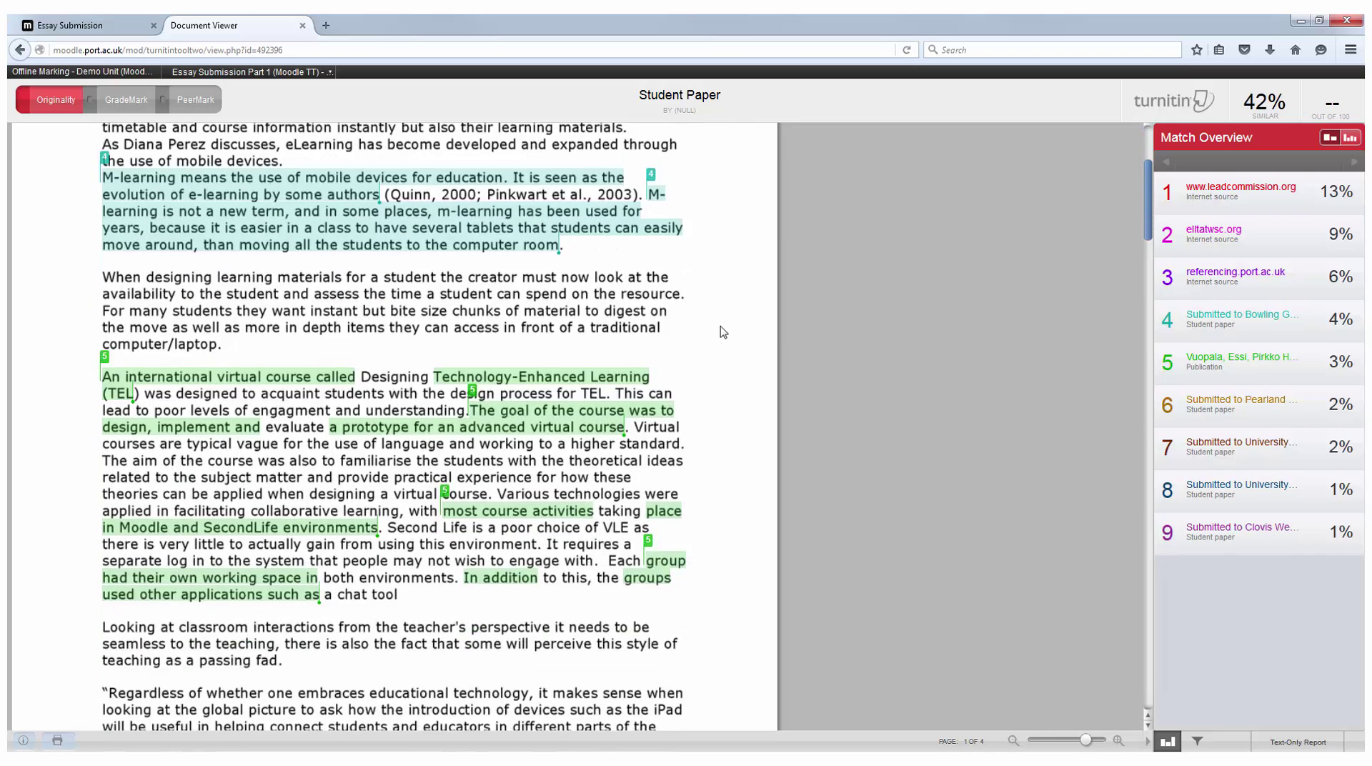
pyautogui.scroll(-2, 723, 331)
pyautogui.scroll(2, 724, 331)
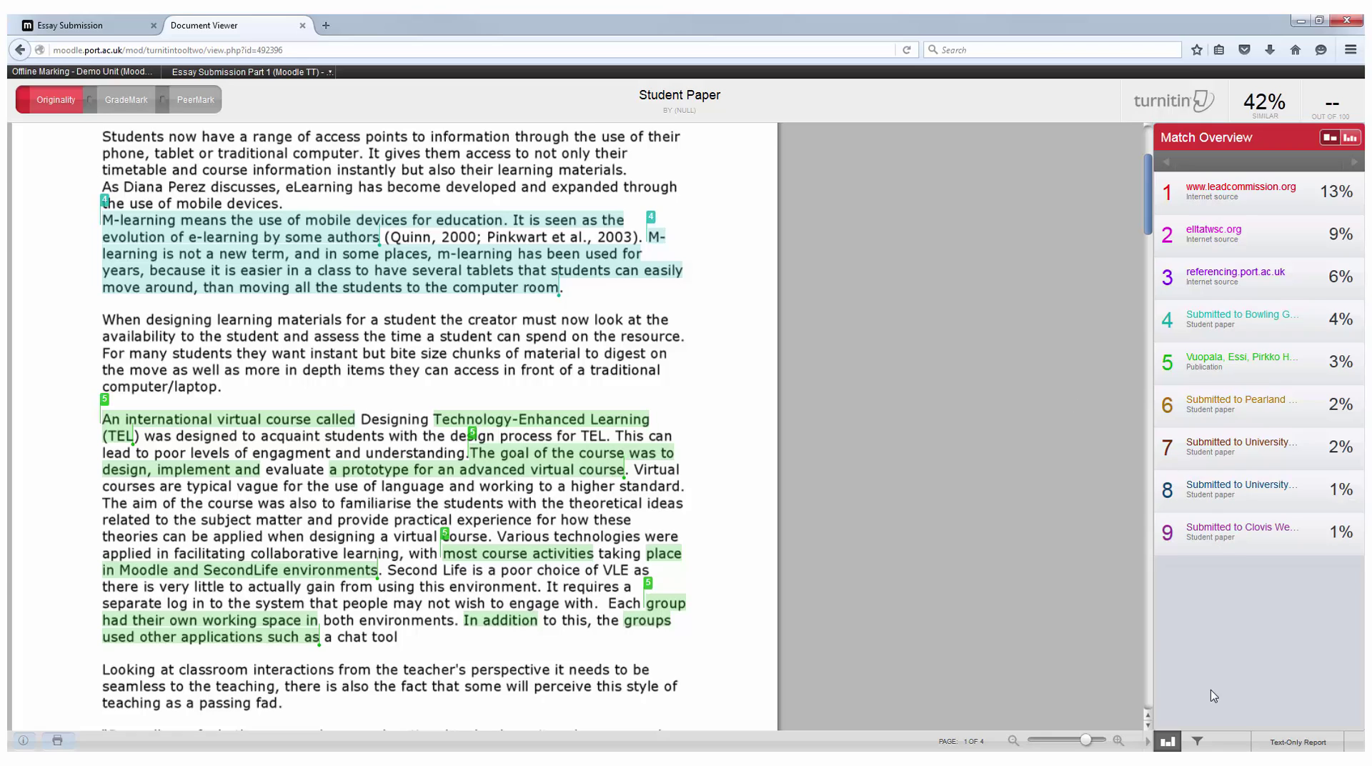
pyautogui.moveTo(1149, 215); pyautogui.dragTo(1163, 643)
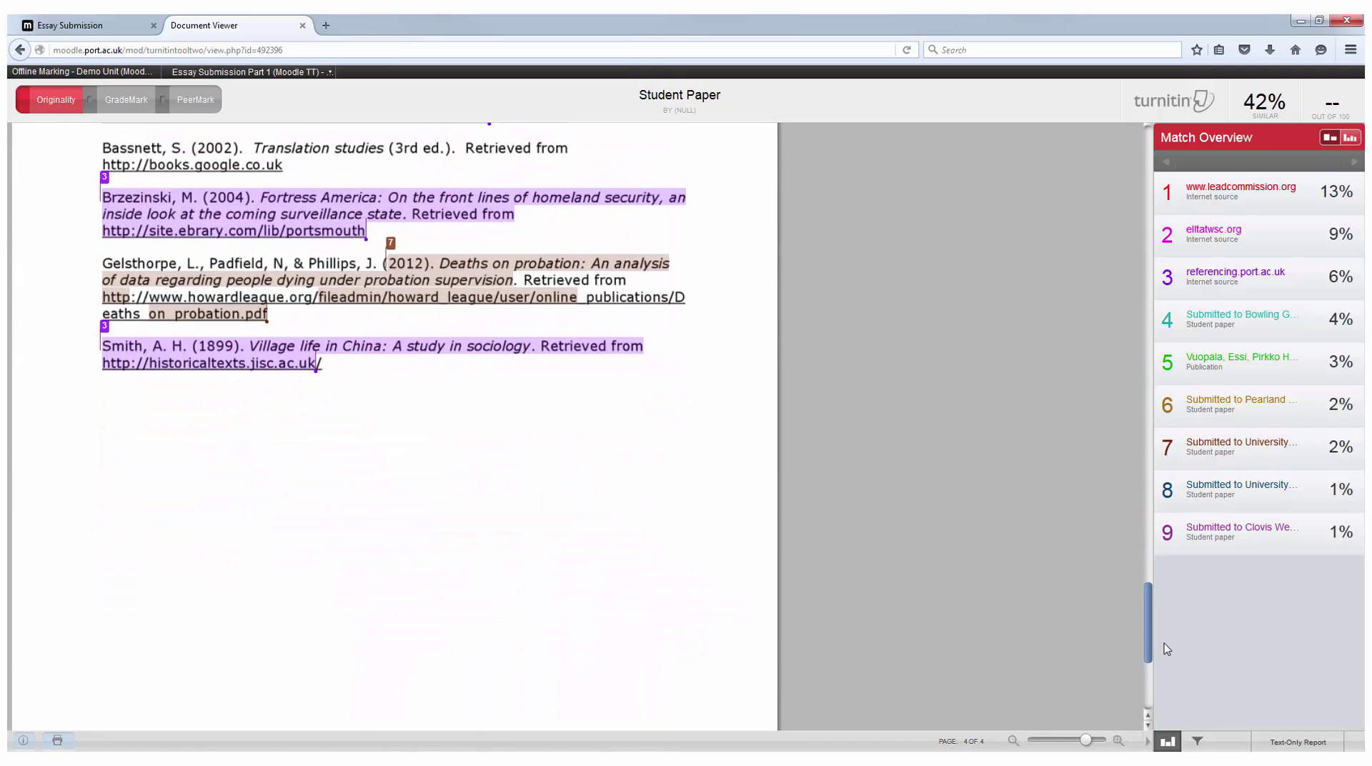
# Exclude quotes and the bibliography from the report's matches, then scroll the remaining sources
pyautogui.click(1198, 743)
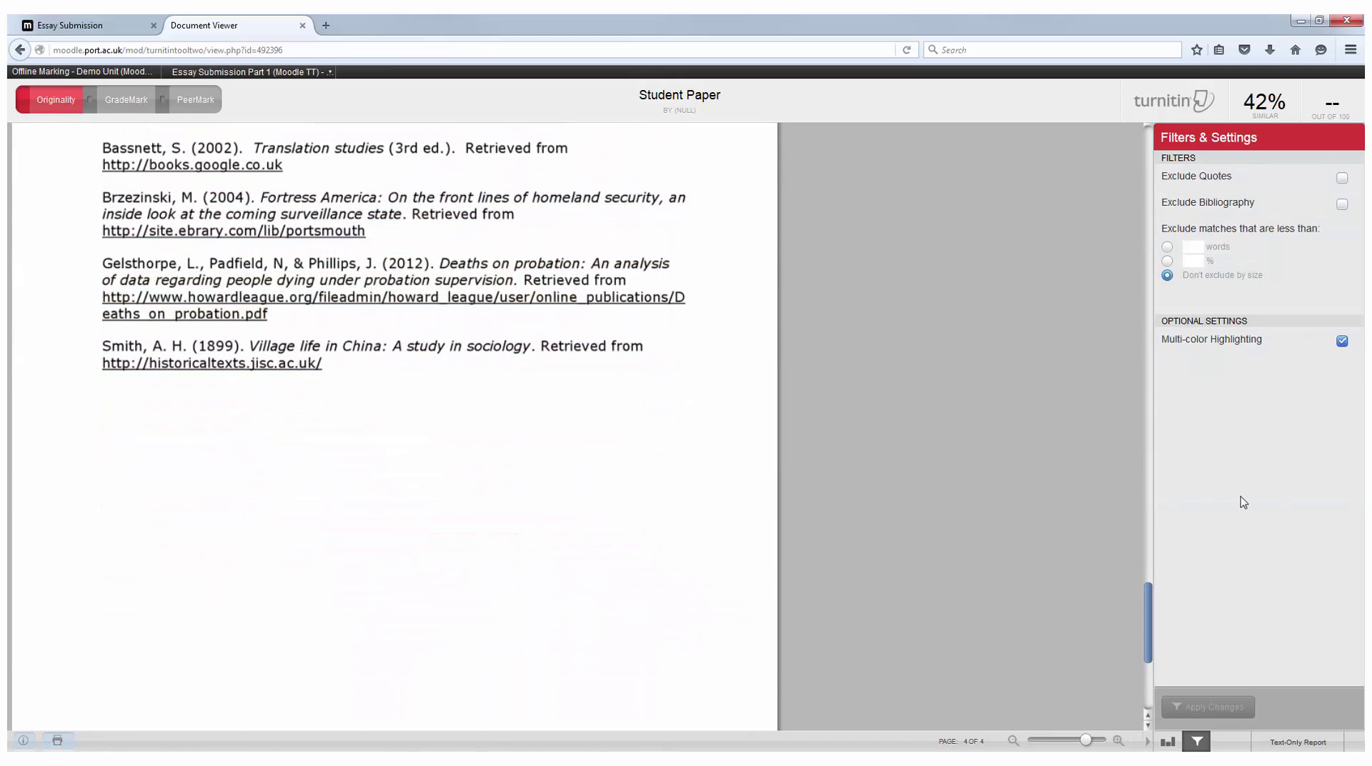
pyautogui.click(1342, 178)
pyautogui.click(1342, 205)
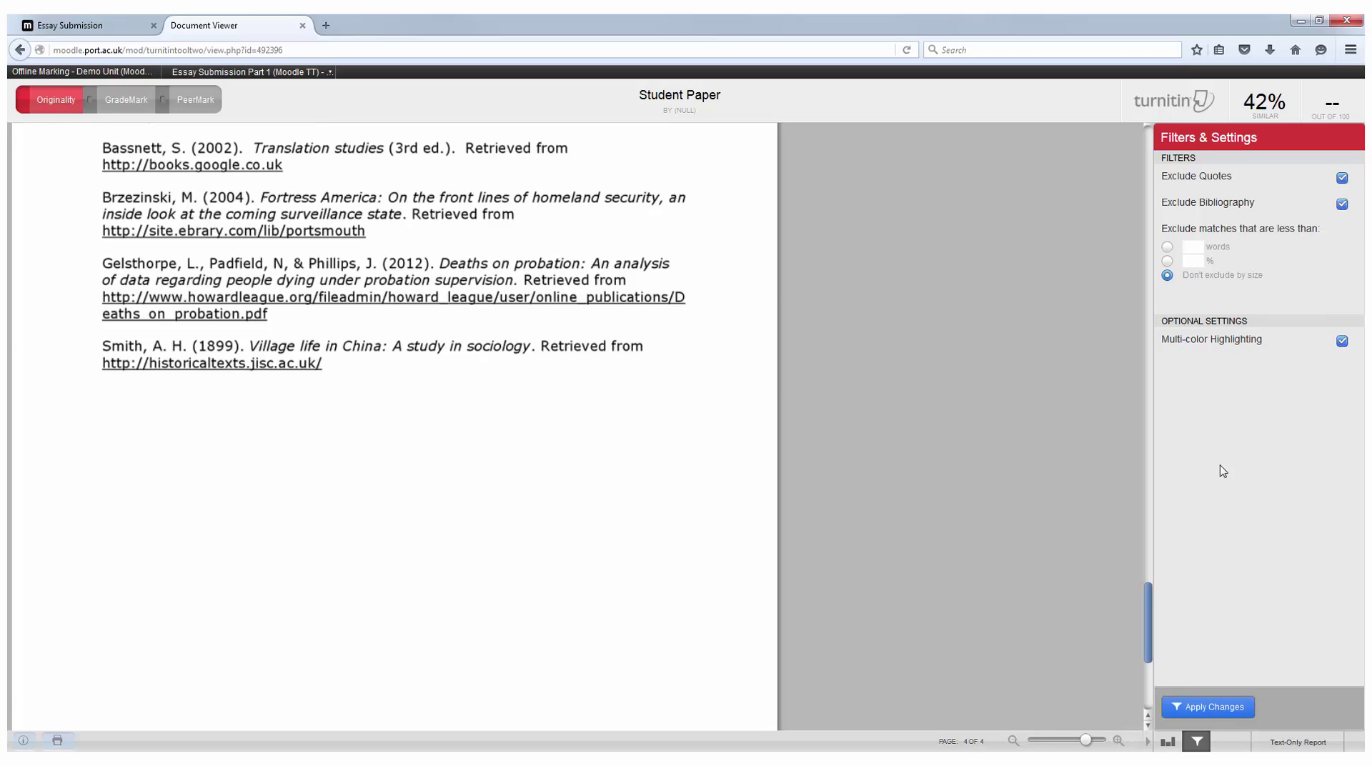
pyautogui.click(1221, 709)
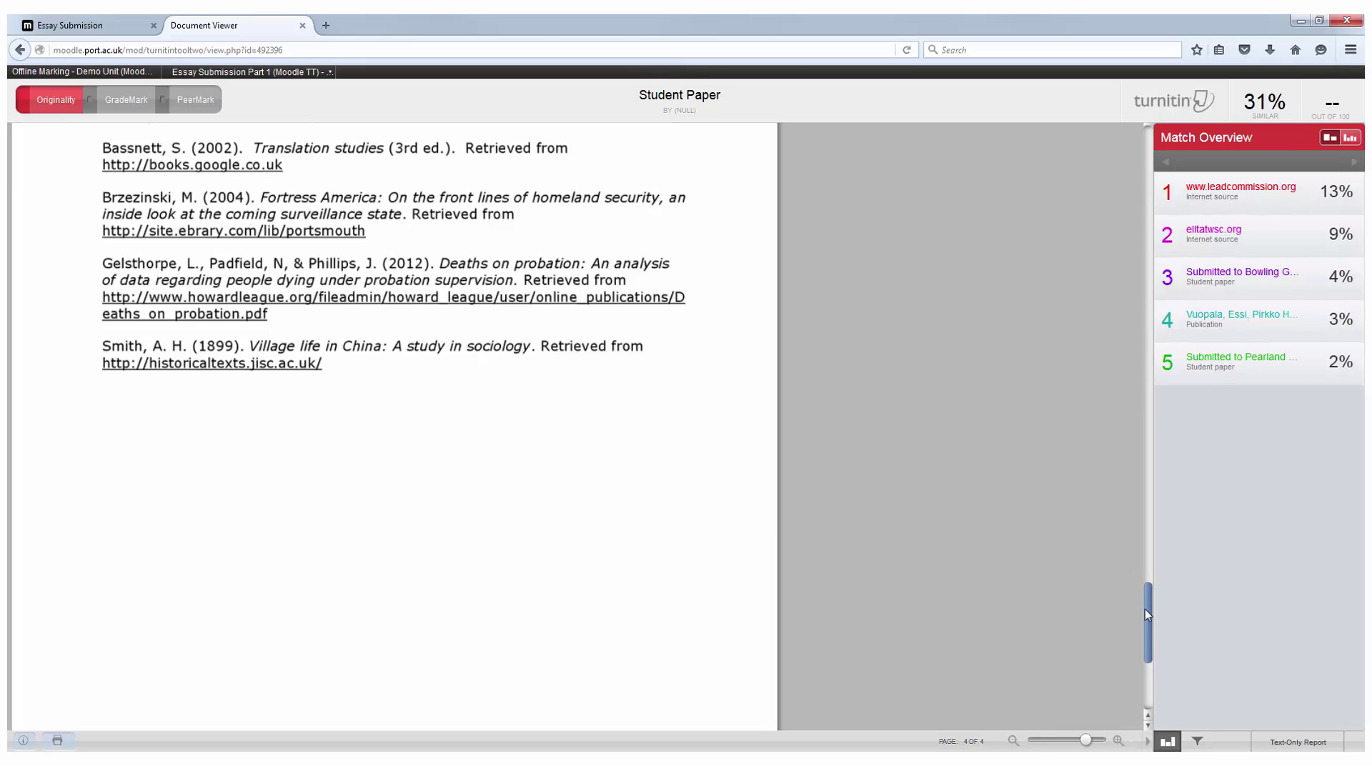
pyautogui.moveTo(1146, 613); pyautogui.dragTo(1152, 156)
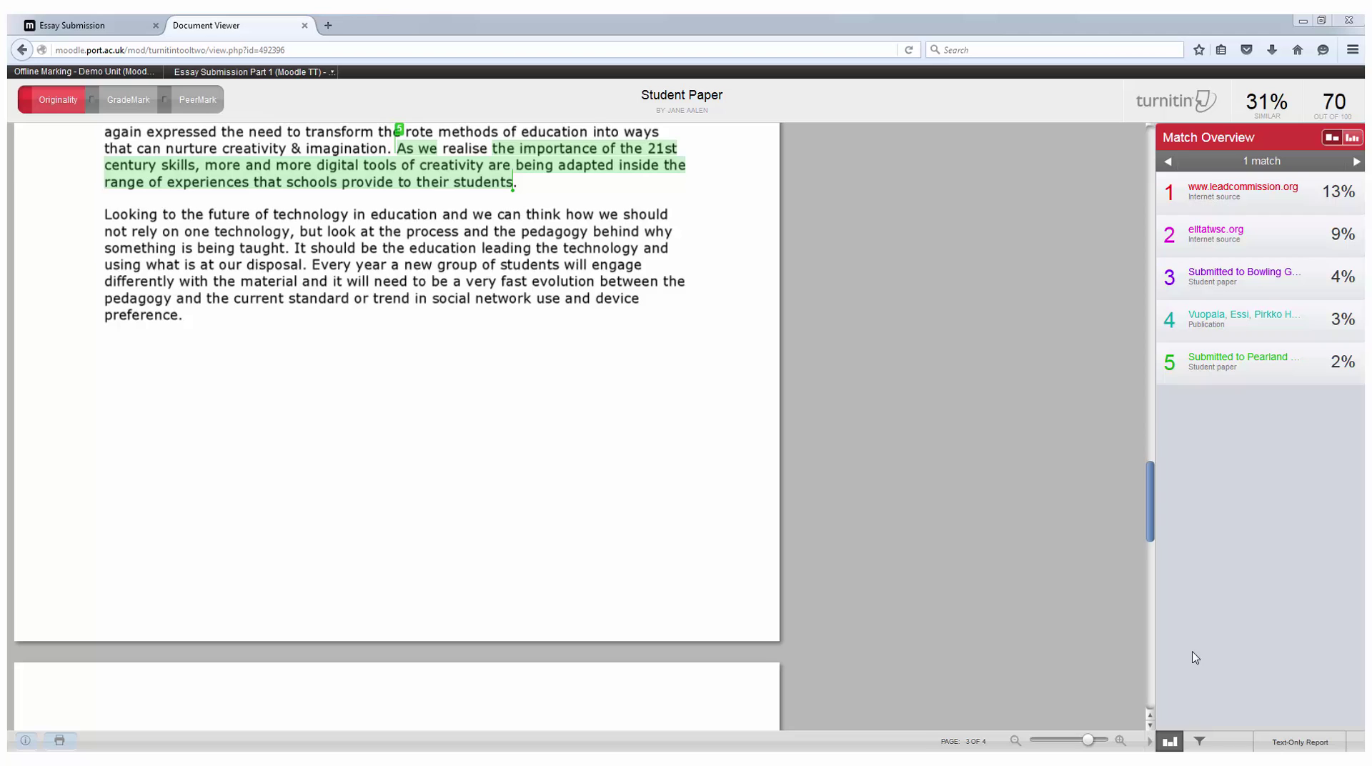
# Exclude matches smaller than 3% from the similarity report
pyautogui.click(1199, 743)
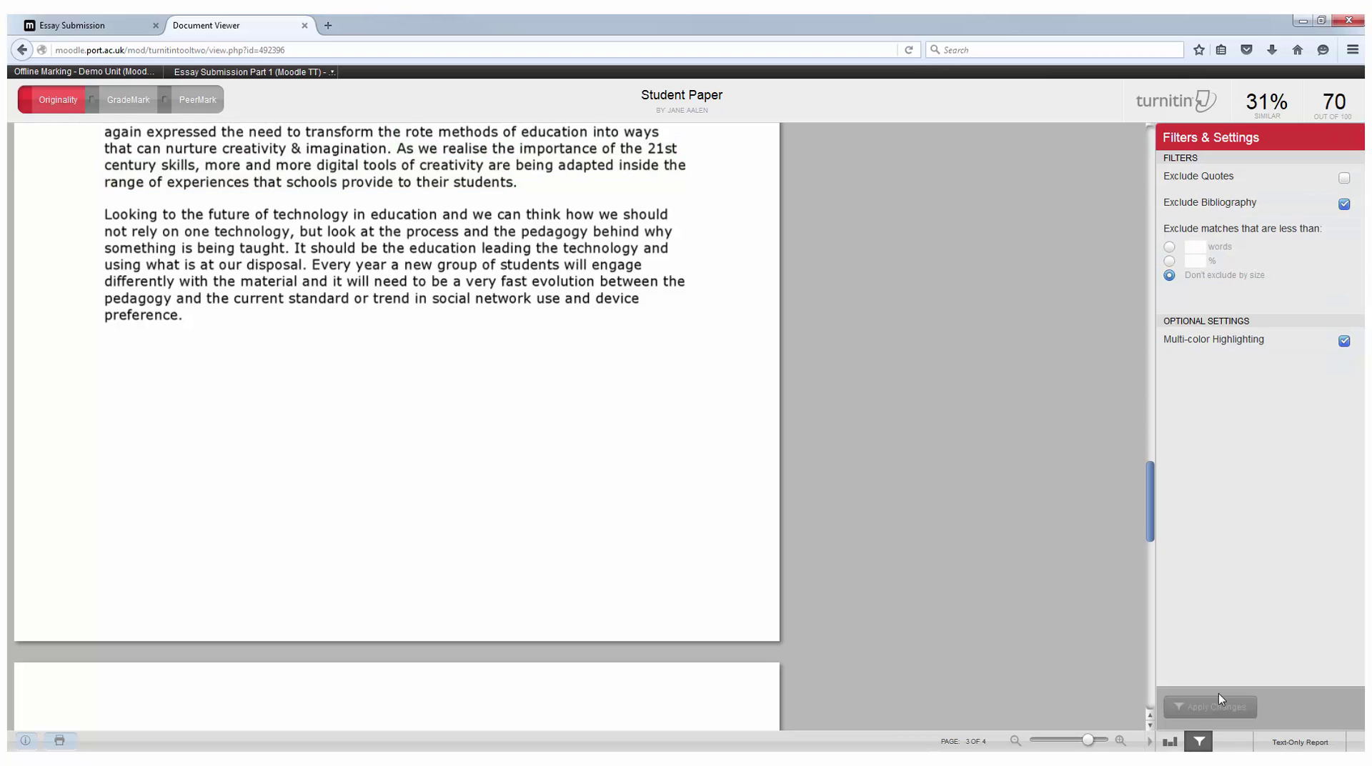
pyautogui.click(1170, 261)
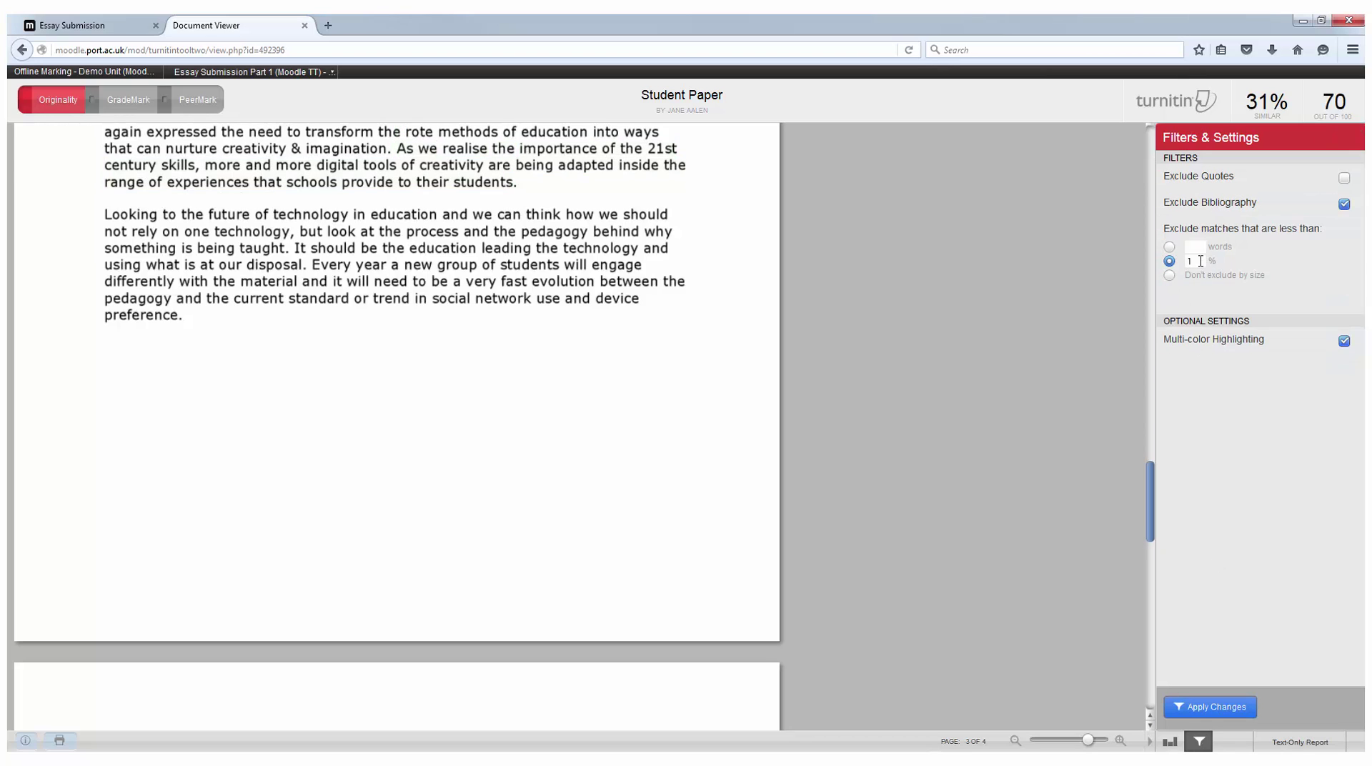
pyautogui.write('3')
pyautogui.click(1215, 708)
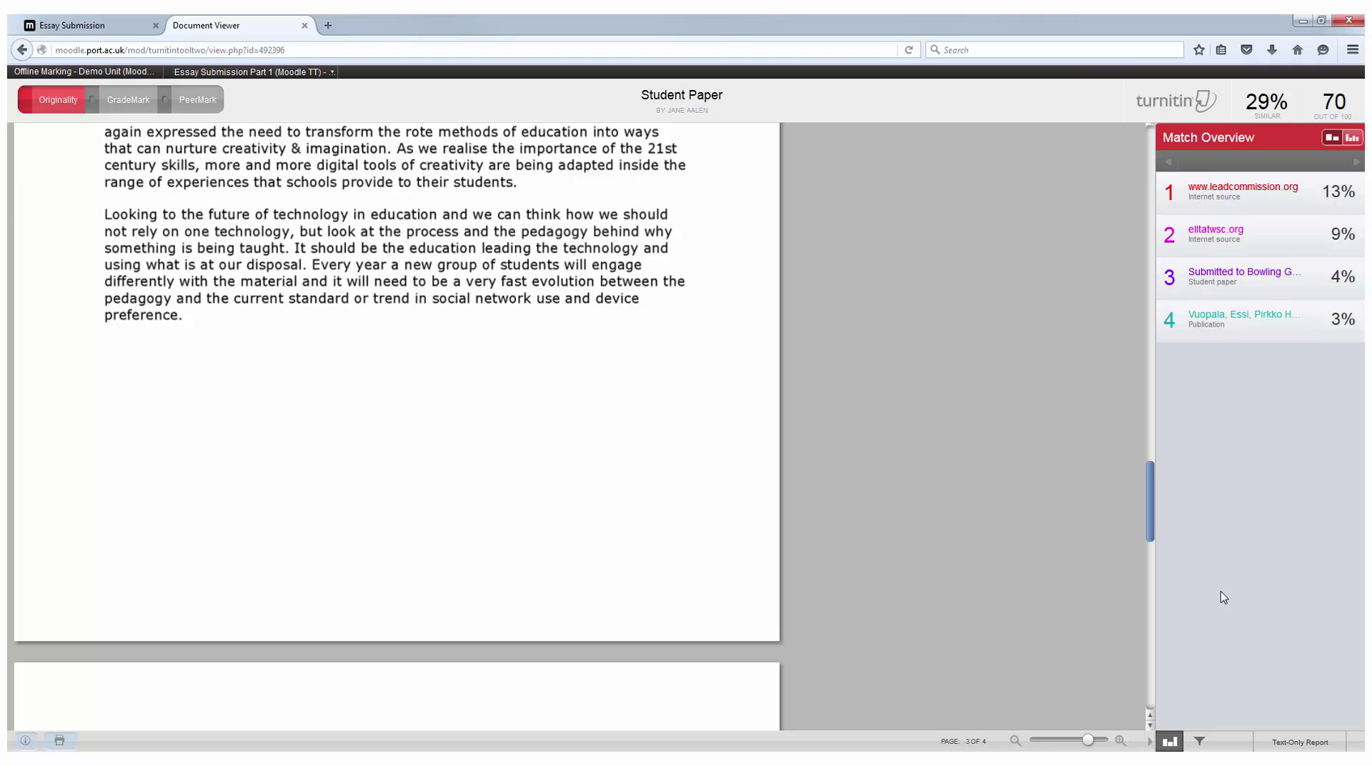
pyautogui.moveTo(1232, 322)
pyautogui.click(1352, 322)
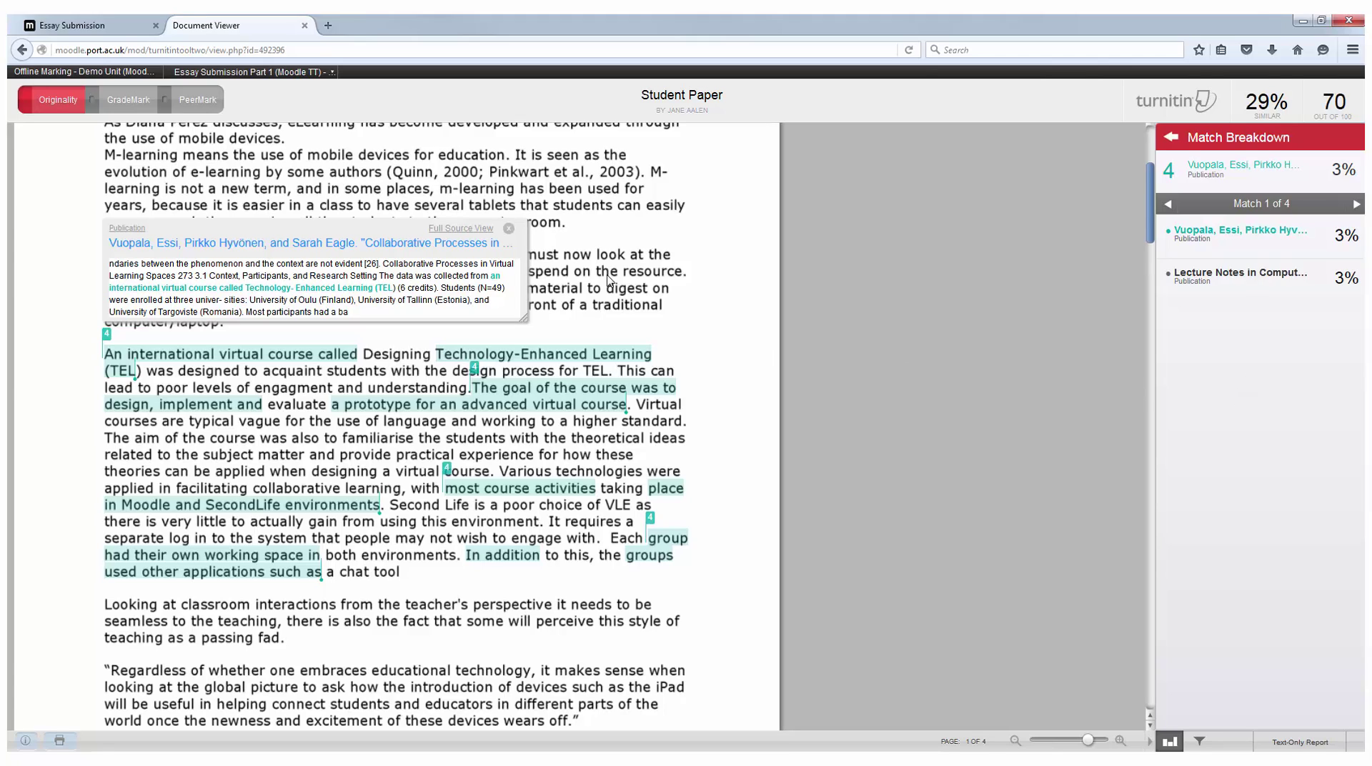
pyautogui.click(470, 229)
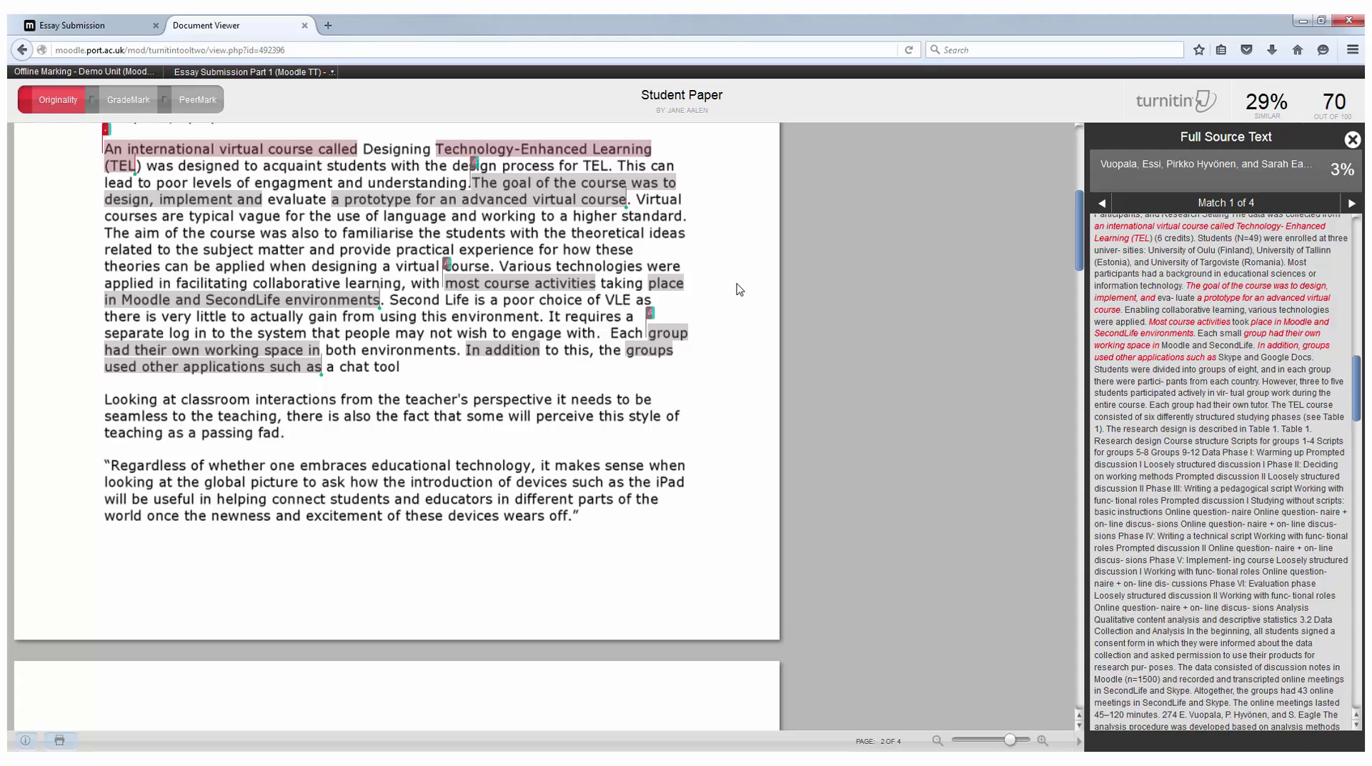
pyautogui.click(1352, 139)
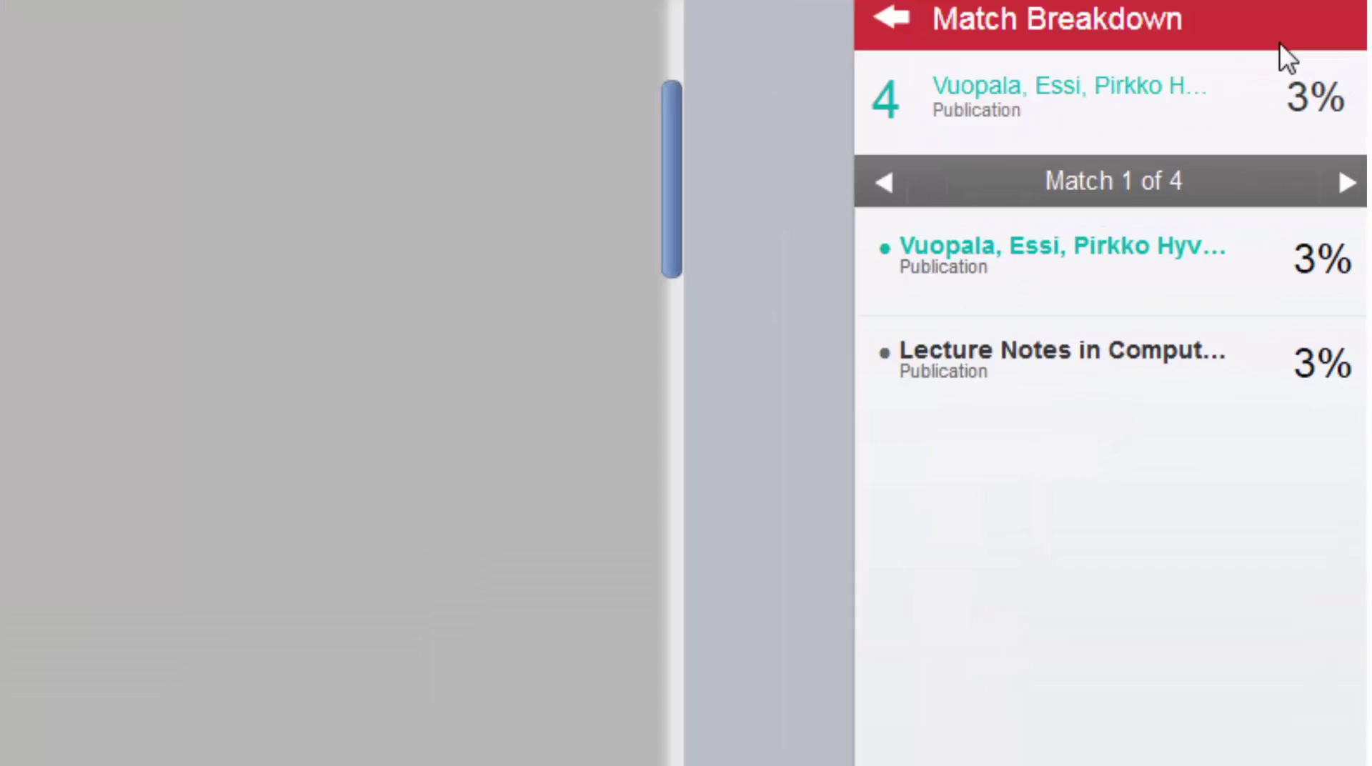
pyautogui.moveTo(1338, 283)
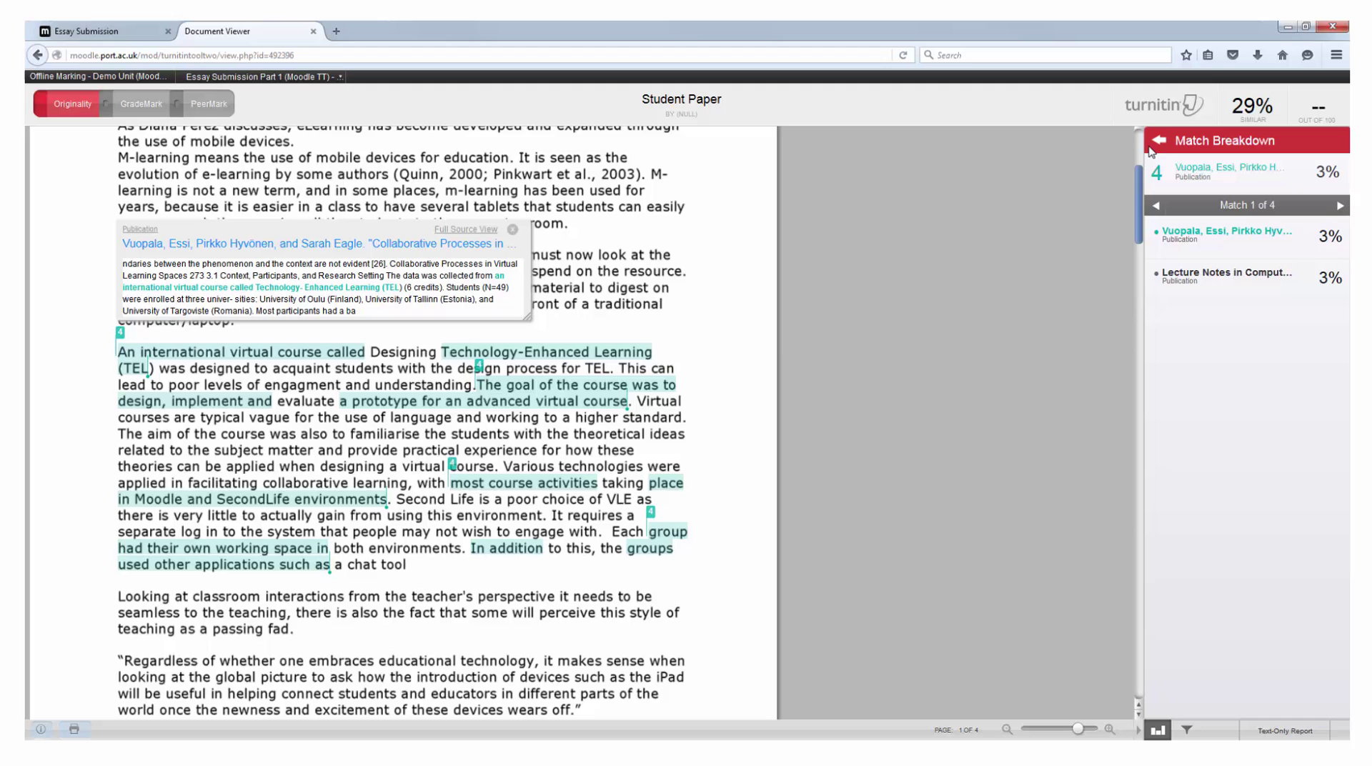
pyautogui.click(1158, 143)
pyautogui.moveTo(1268, 282)
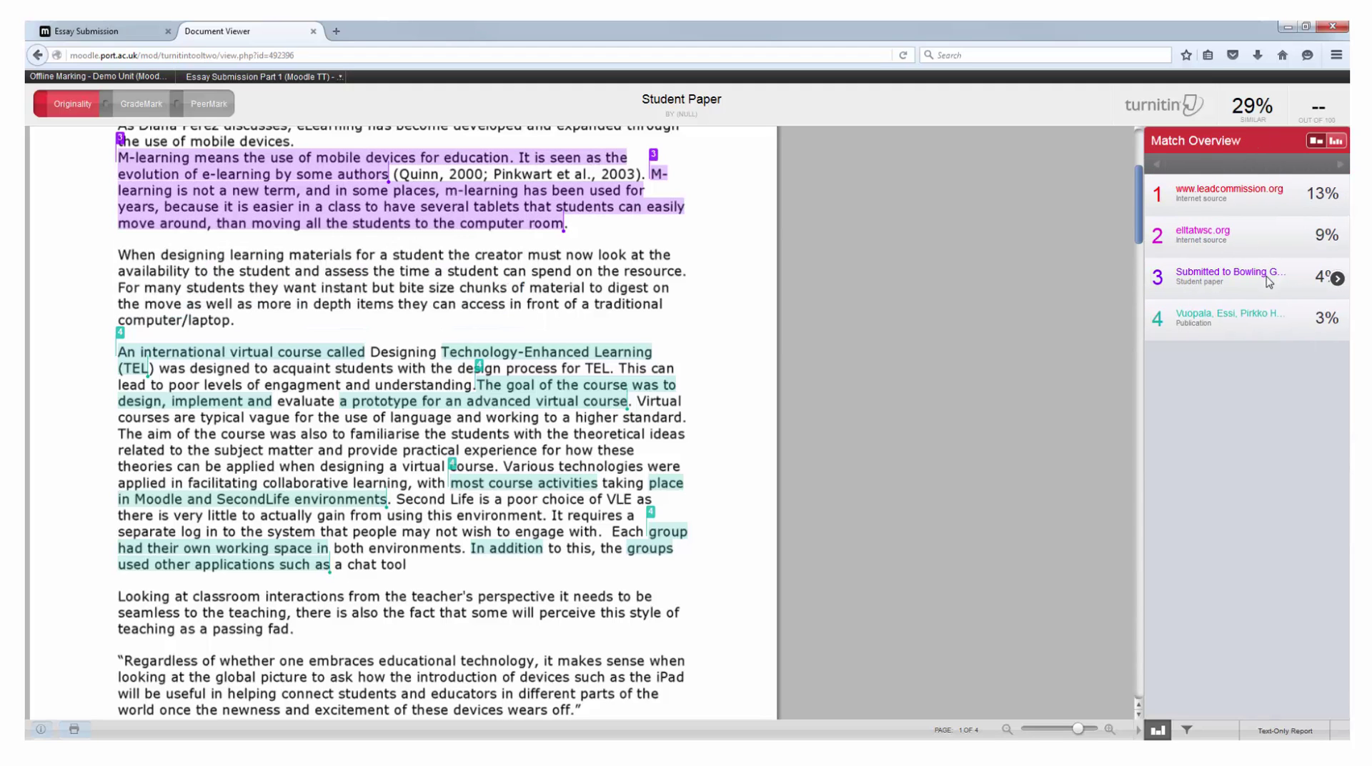
pyautogui.click(1337, 279)
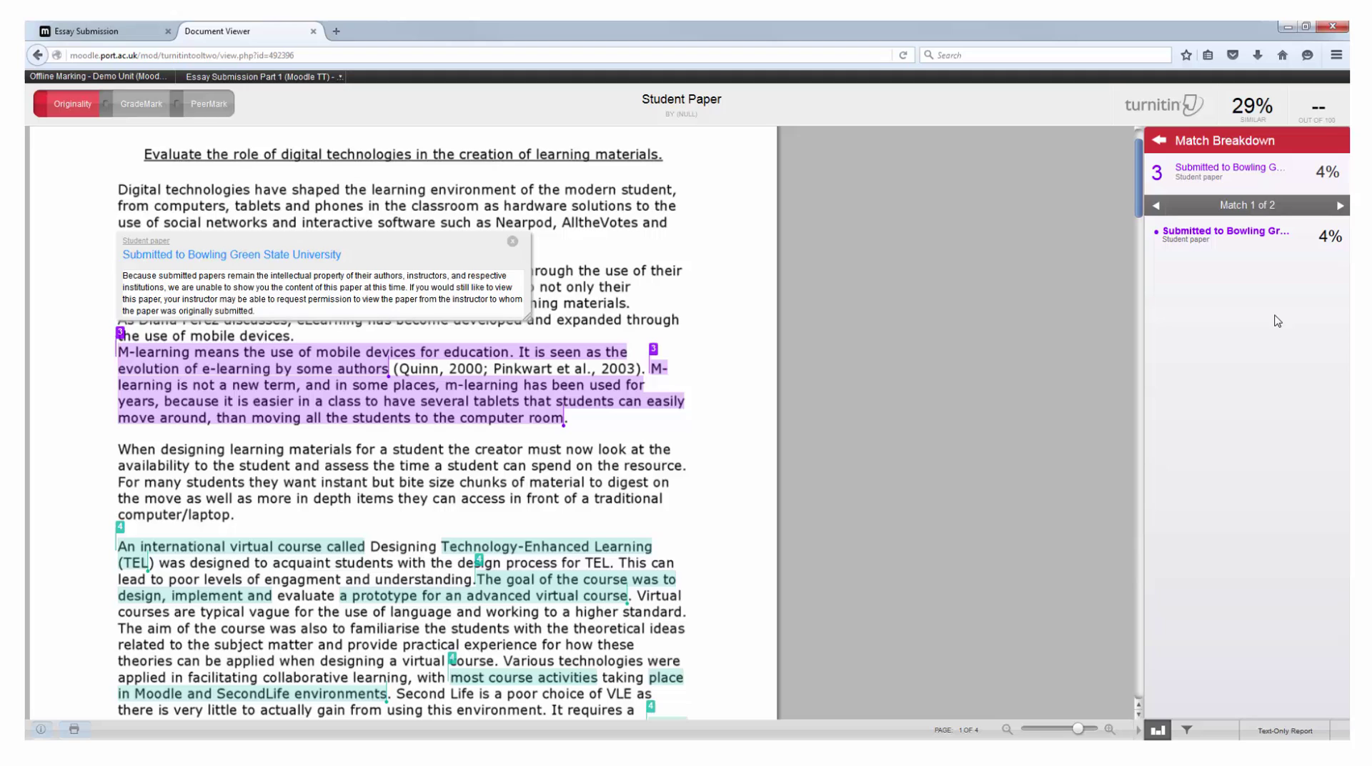
pyautogui.click(1159, 141)
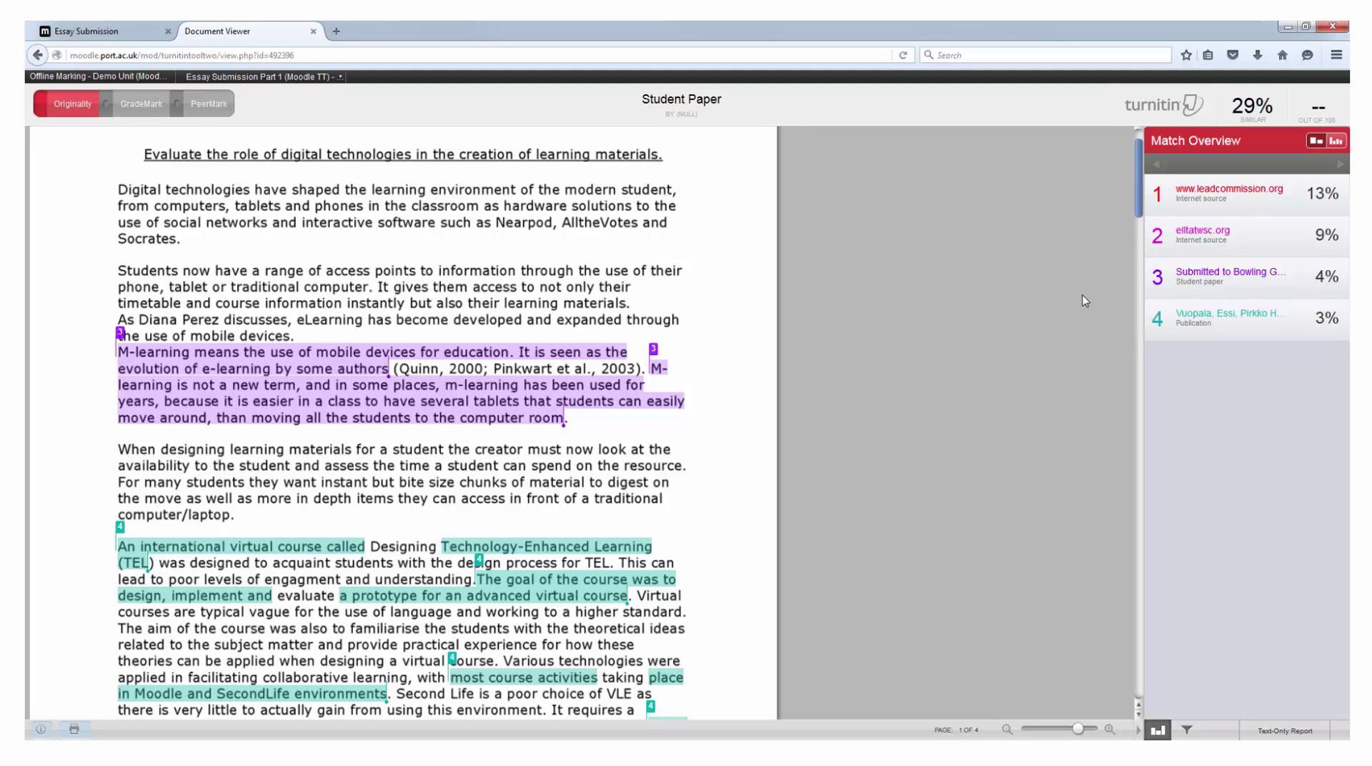
pyautogui.moveTo(1336, 197)
pyautogui.click(1336, 196)
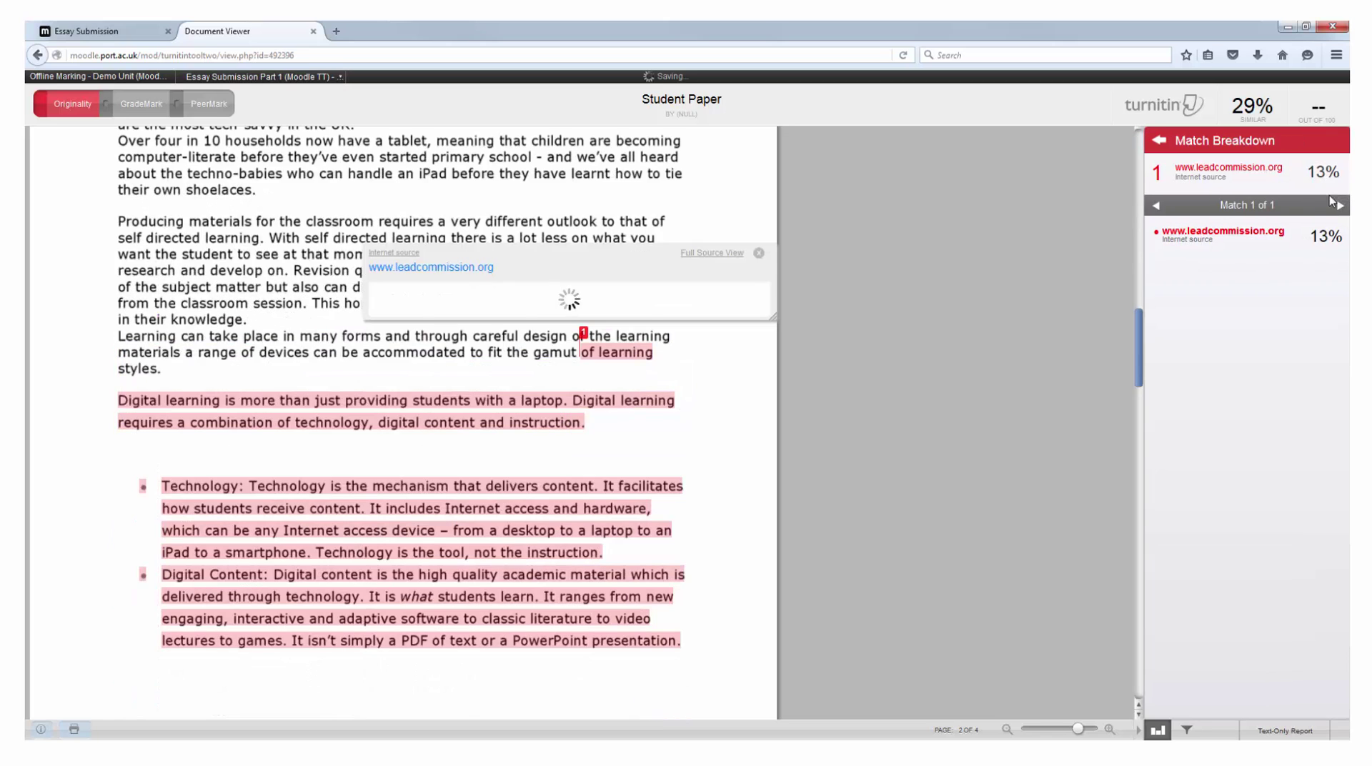
pyautogui.scroll(-3, 1000, 314)
pyautogui.scroll(-5, 994, 321)
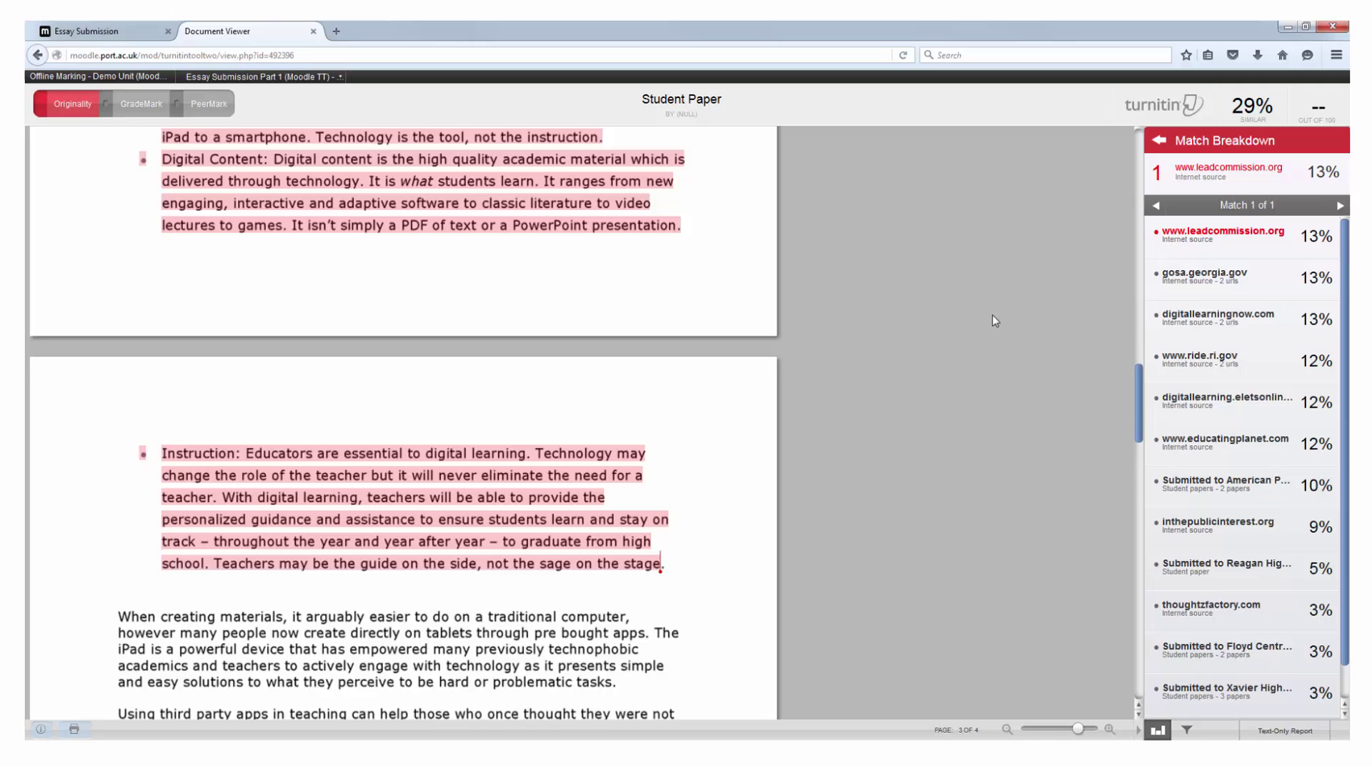
pyautogui.scroll(4, 995, 321)
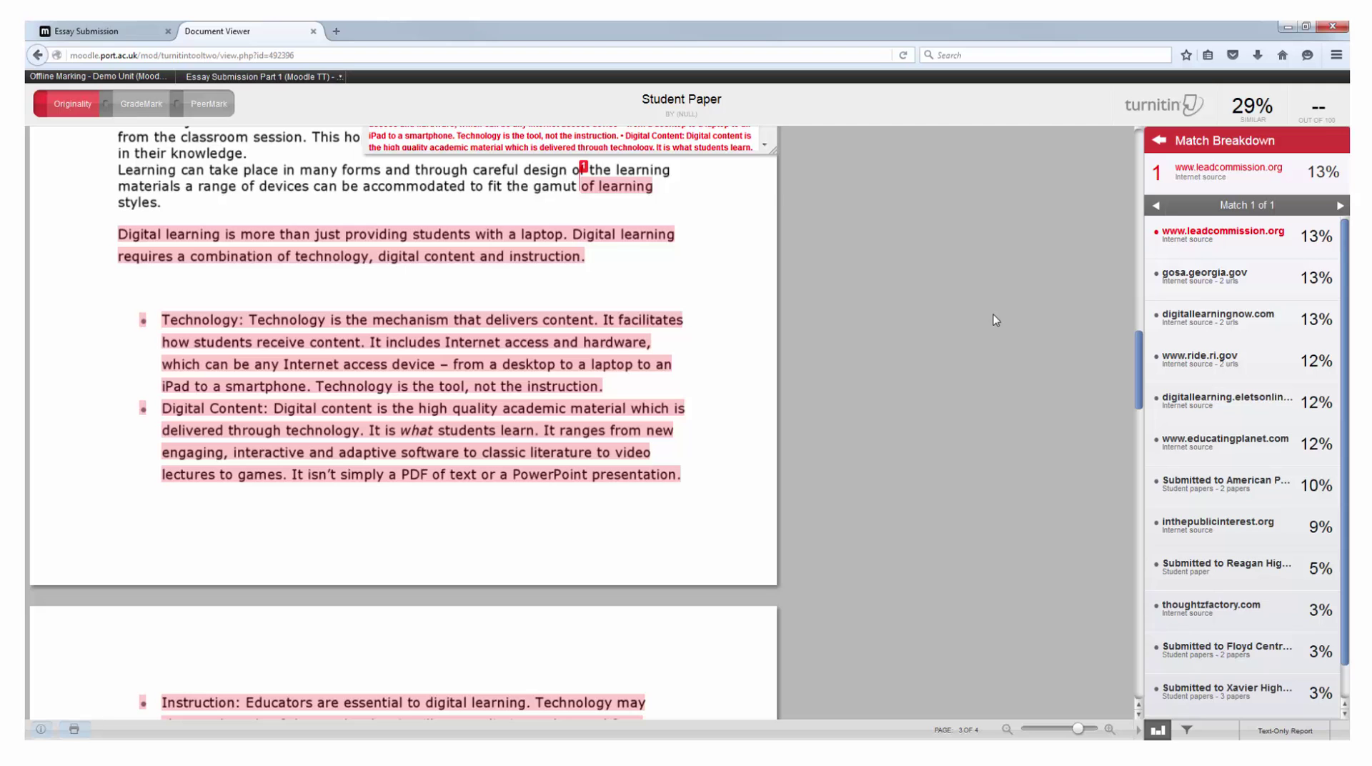
pyautogui.scroll(3, 976, 312)
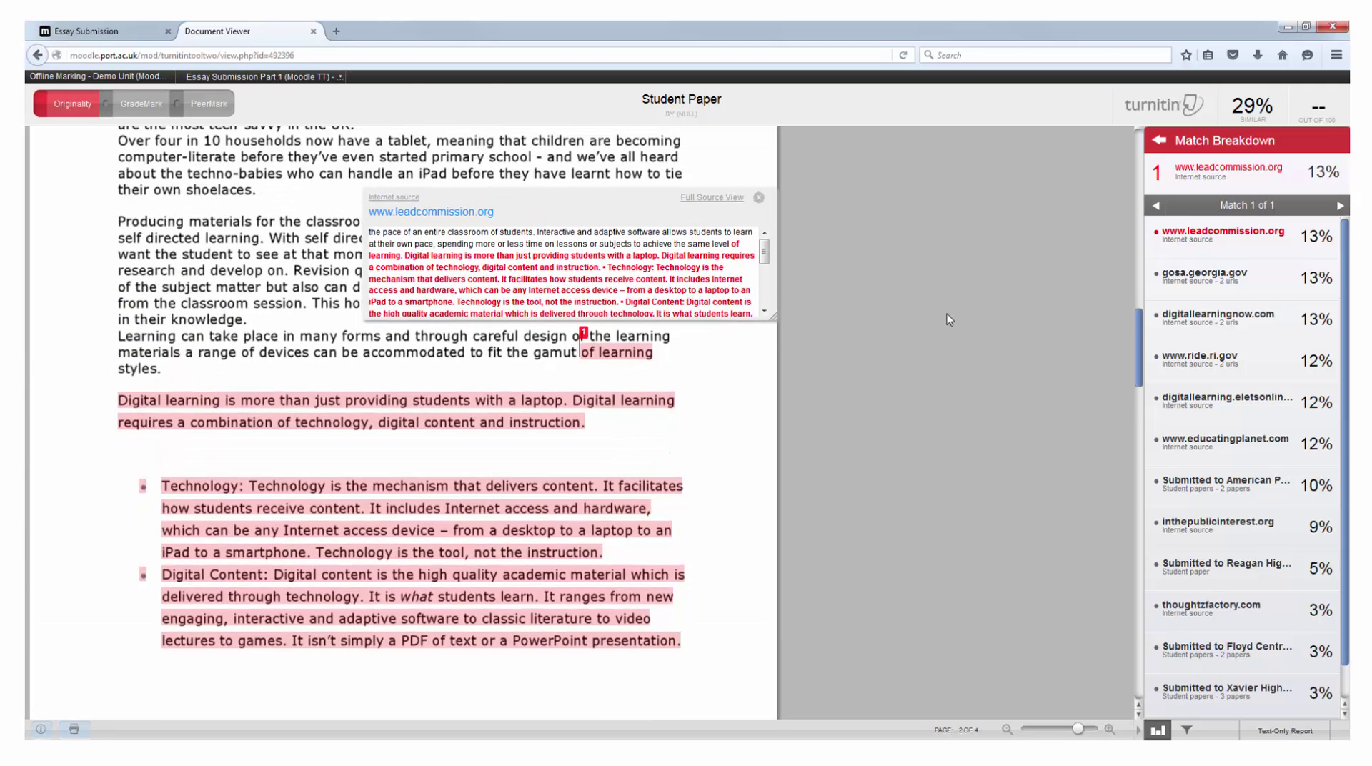
pyautogui.click(715, 199)
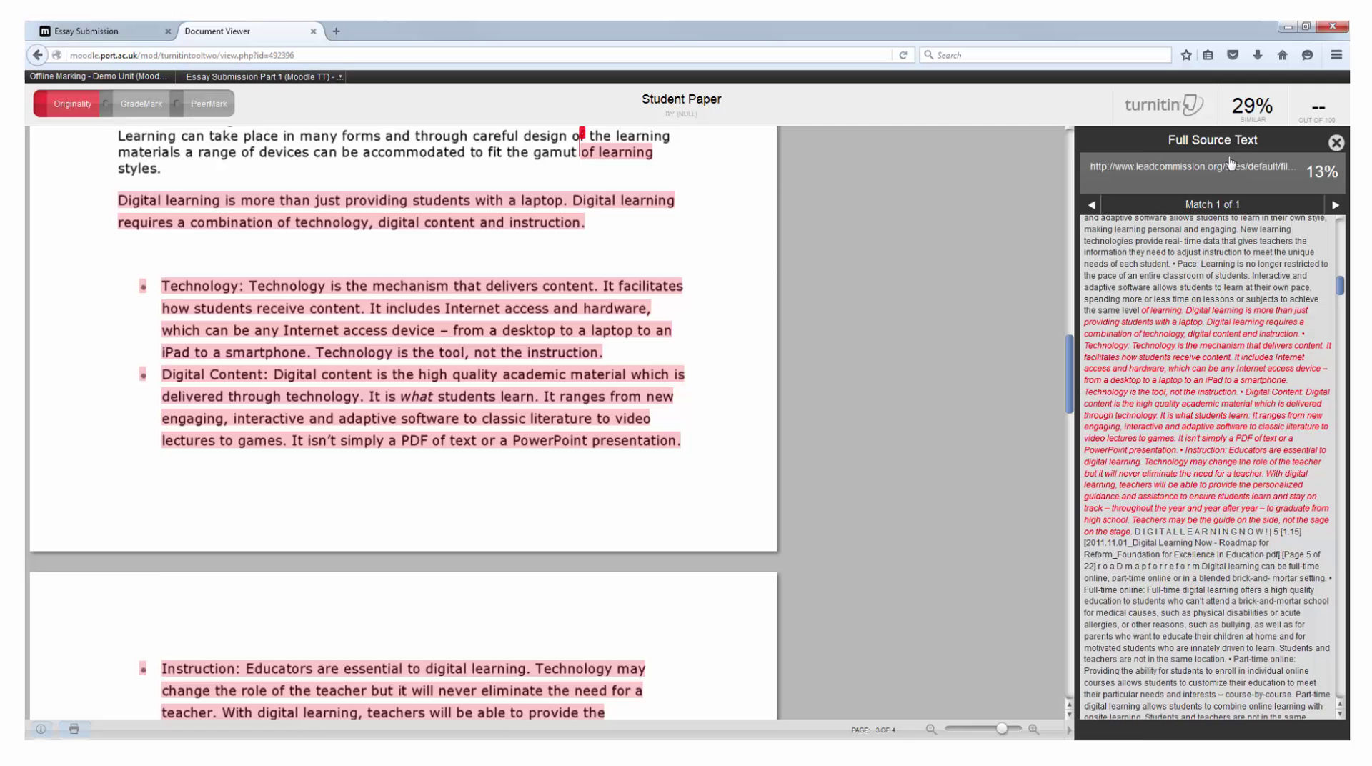
pyautogui.click(1335, 142)
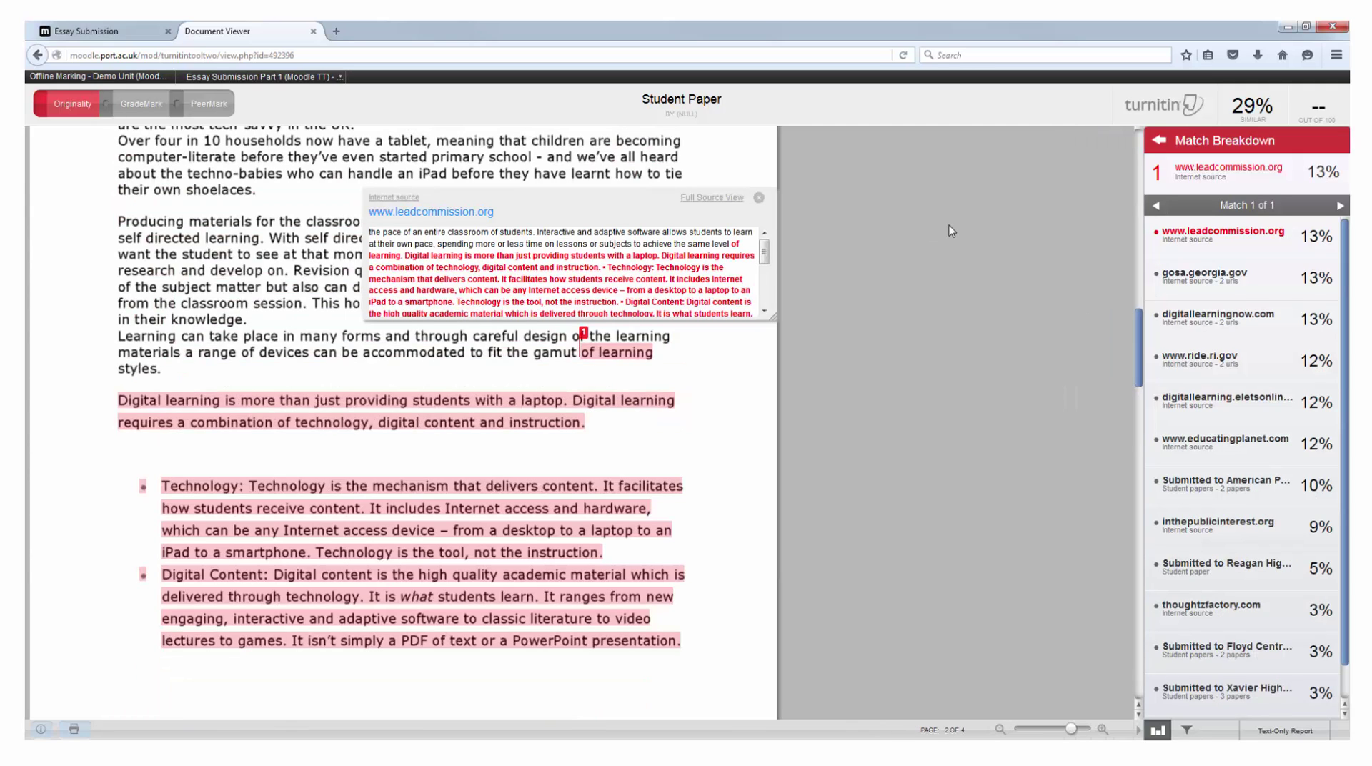
pyautogui.click(1159, 140)
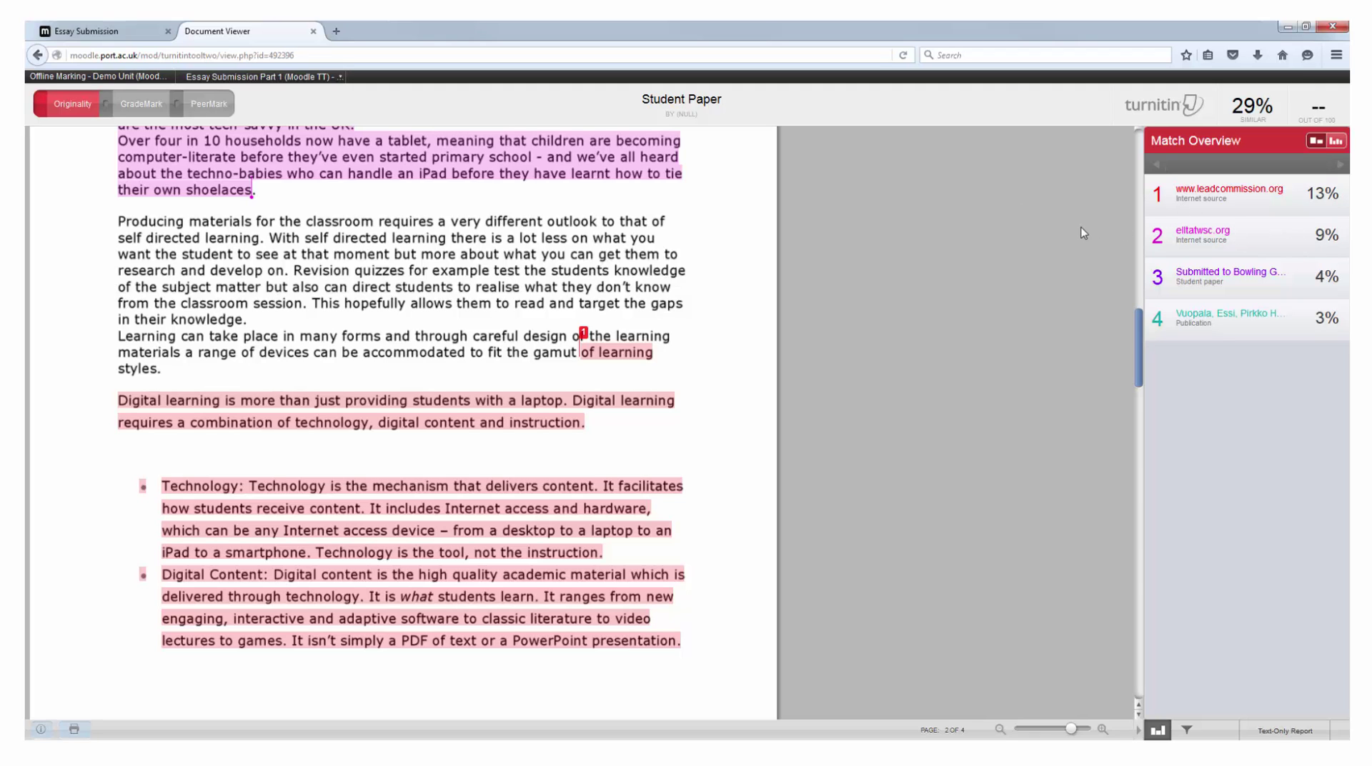
pyautogui.scroll(5, 1084, 232)
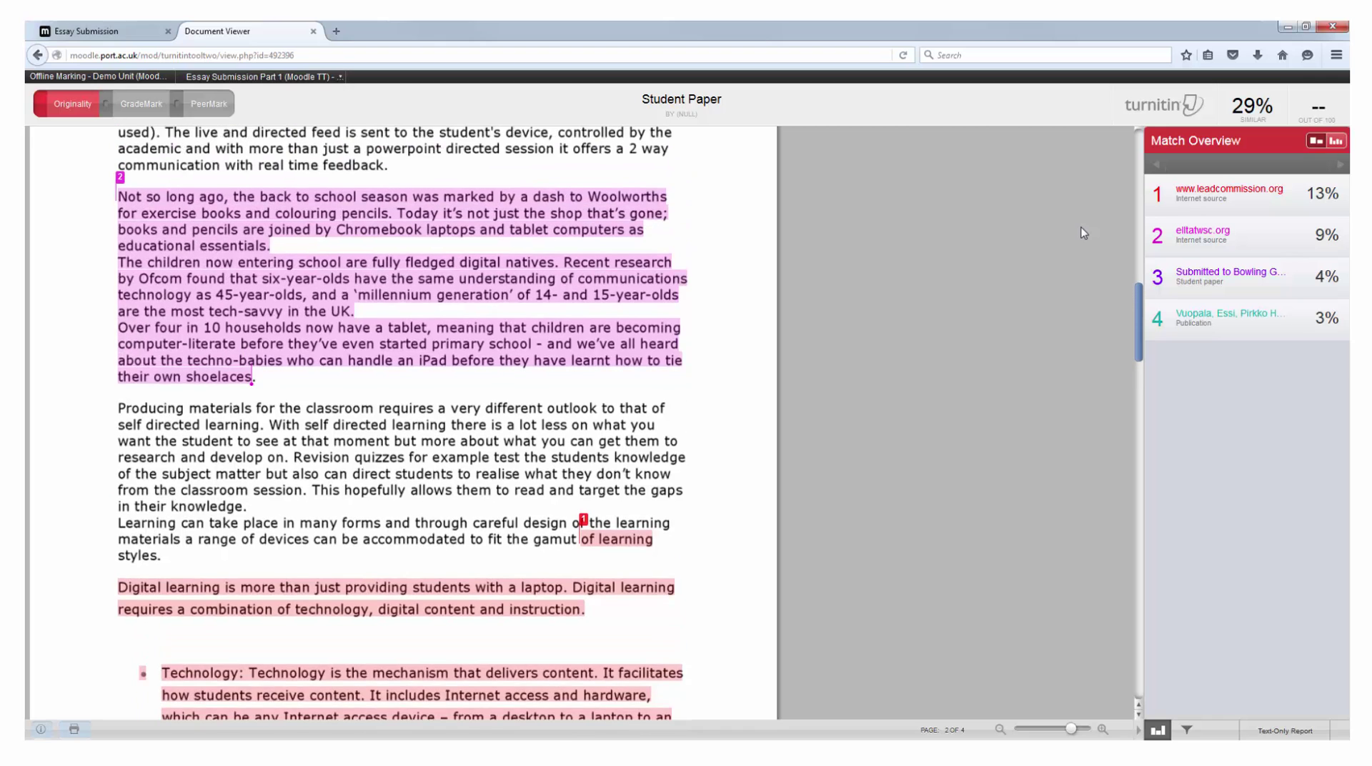
pyautogui.scroll(1, 1083, 233)
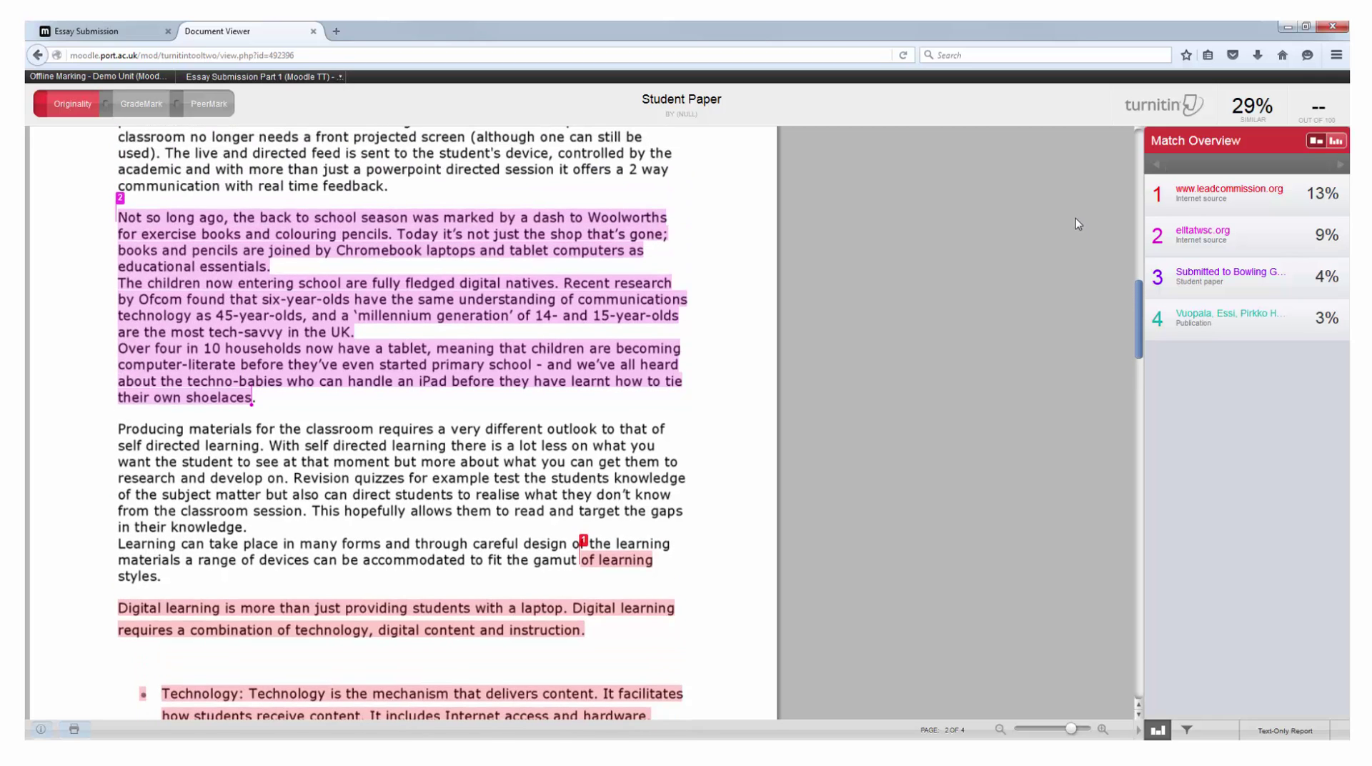
pyautogui.moveTo(1317, 229)
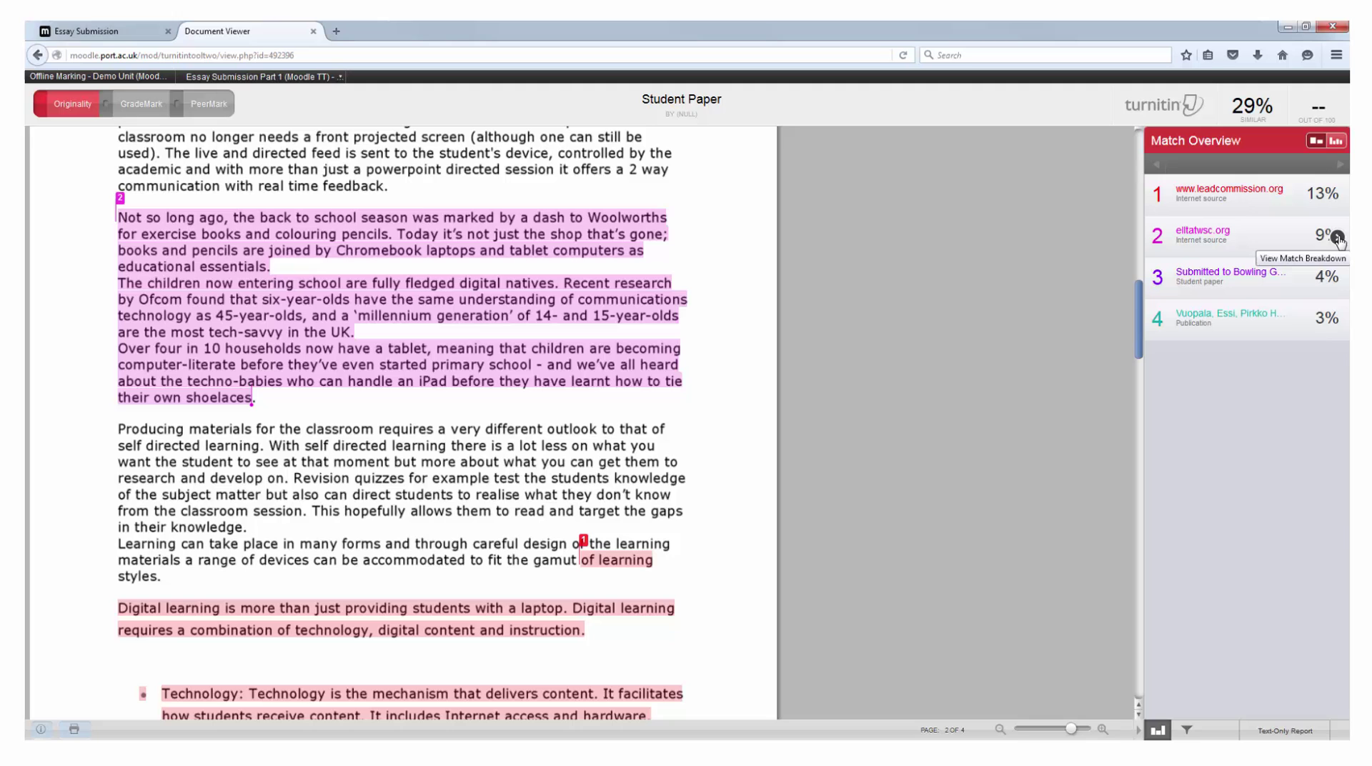
pyautogui.click(1336, 238)
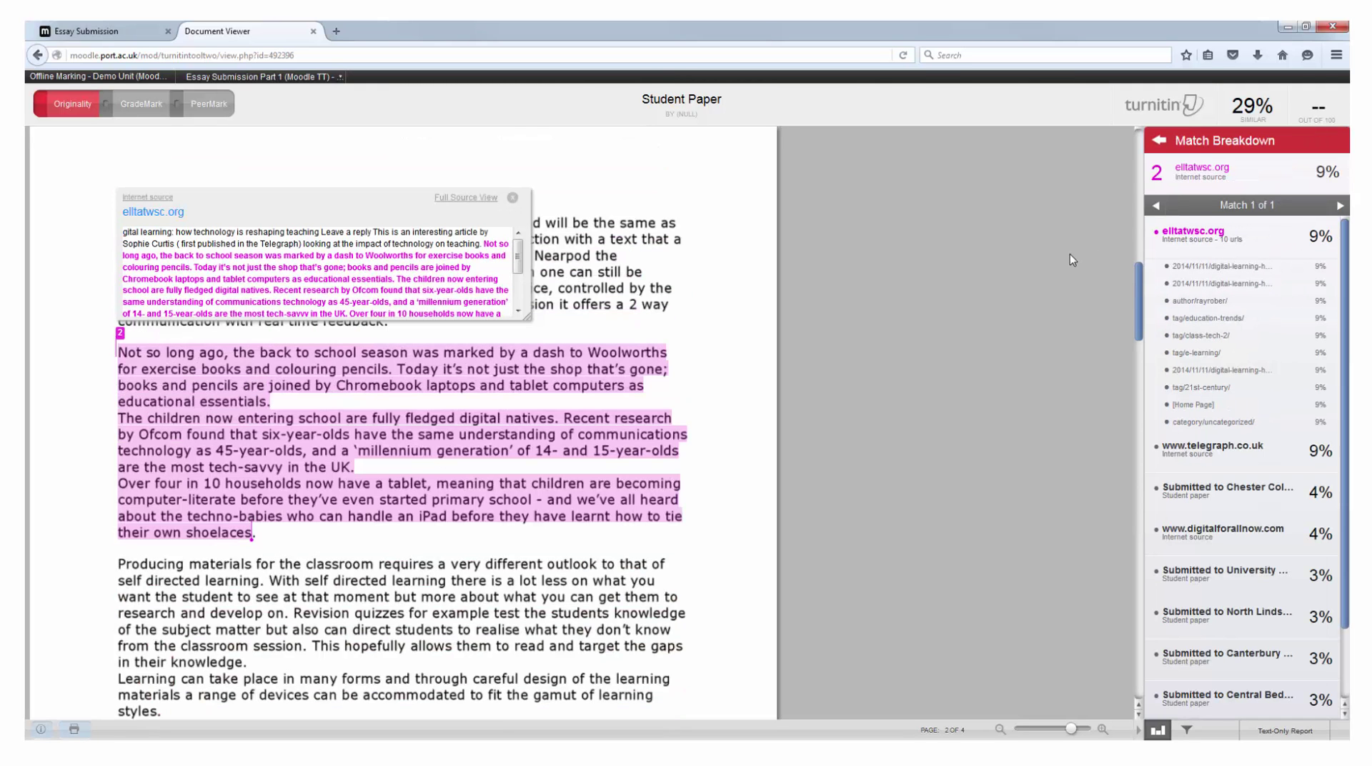
pyautogui.click(1161, 142)
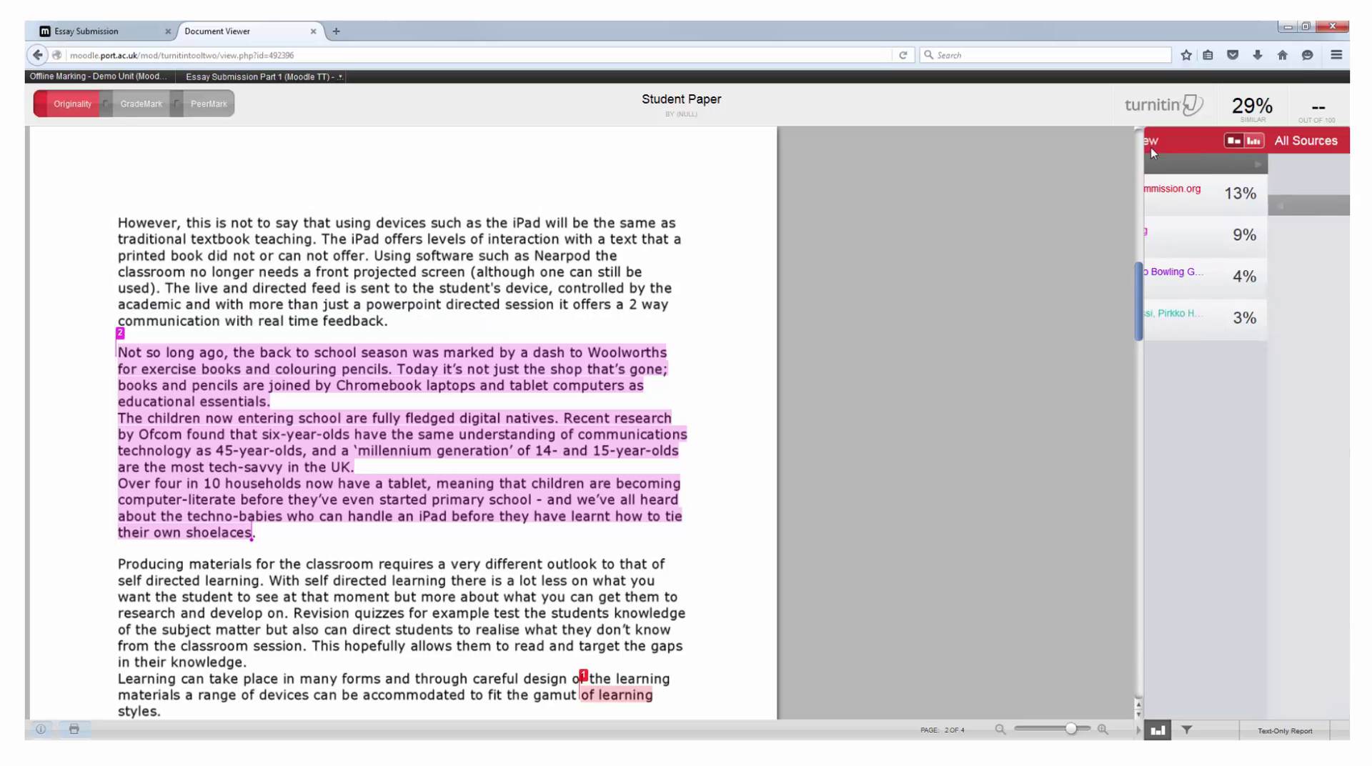